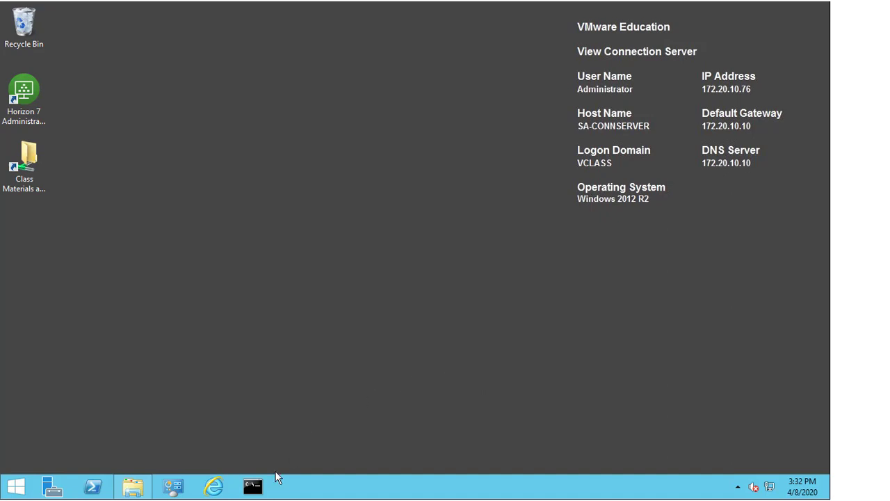
# Open a Command Prompt window and move up from C:\Windows\system32 to the root of drive C
pyautogui.click(254, 486)
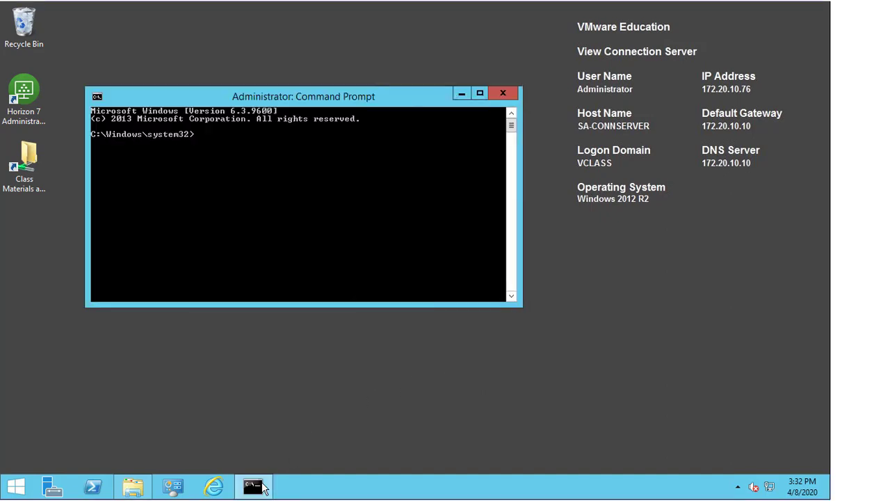
pyautogui.write('cd ..')
pyautogui.press('Return')
pyautogui.write('cd ..')
pyautogui.press('Return')
# Change the working directory to "Program Files" and from there into its VMware folder
pyautogui.write('cd po')
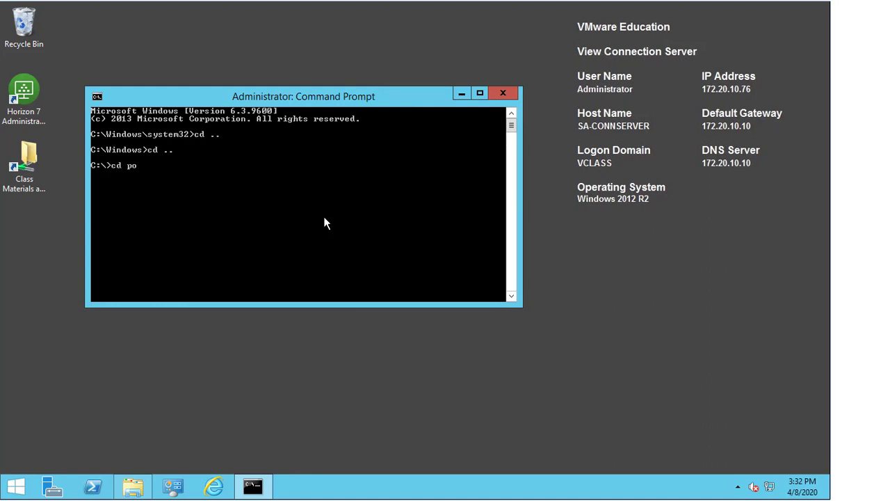
pyautogui.press('Tab')
pyautogui.press('Return')
pyautogui.write('cd VMware')
pyautogui.press('Return')
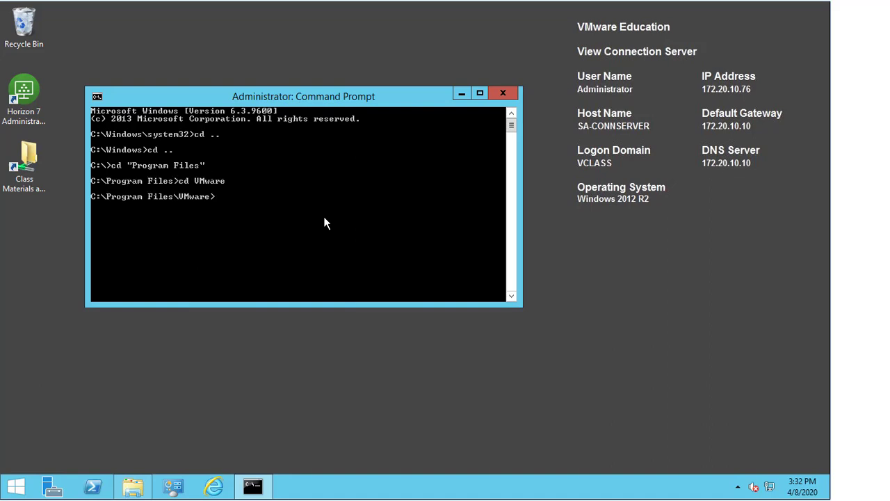
# Change into the "VMware View" folder and then into its Server subfolder
pyautogui.write('cd')
pyautogui.press('Tab')
pyautogui.press('Tab')
pyautogui.press('Return')
pyautogui.write('cd')
pyautogui.press('Return')
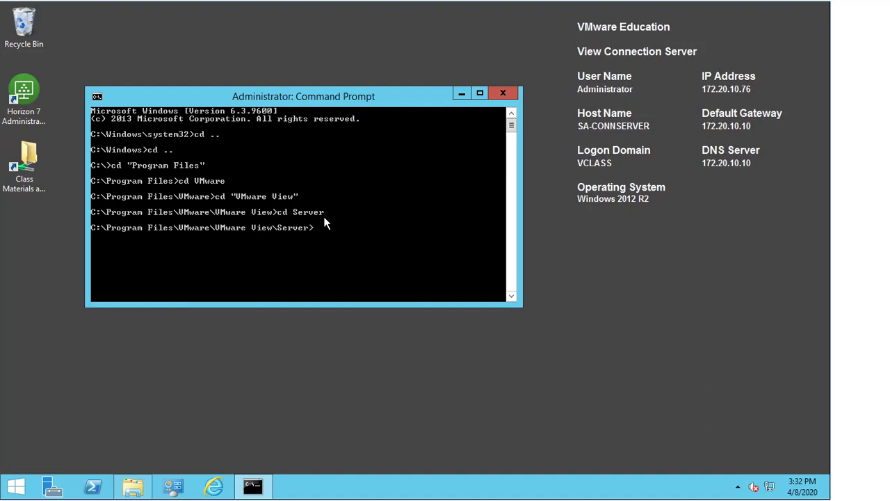
# Change into the tools folder and then into its bin subfolder
pyautogui.write('cd tools')
pyautogui.press('Return')
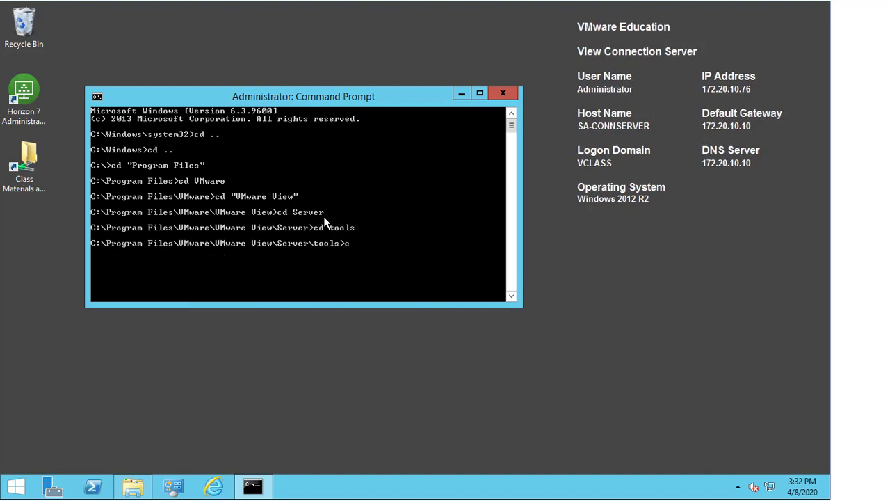
pyautogui.write('cd b')
pyautogui.press('Return')
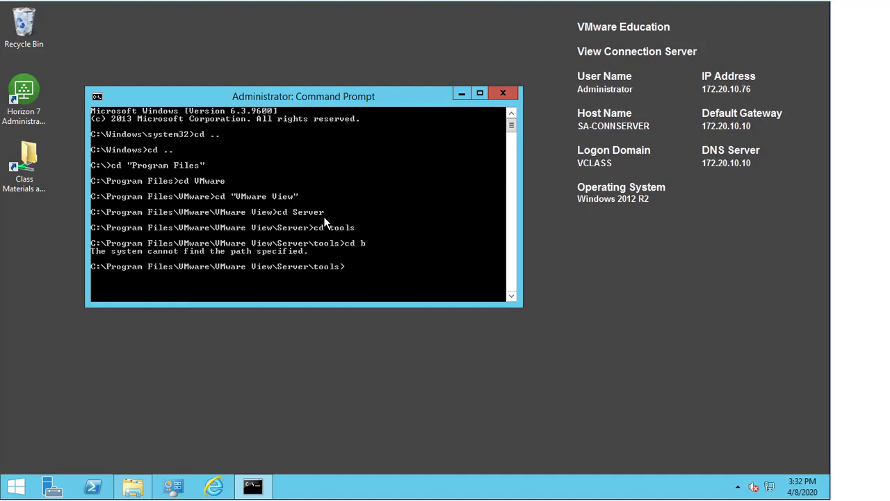
pyautogui.write('cd bin')
pyautogui.press('Return')
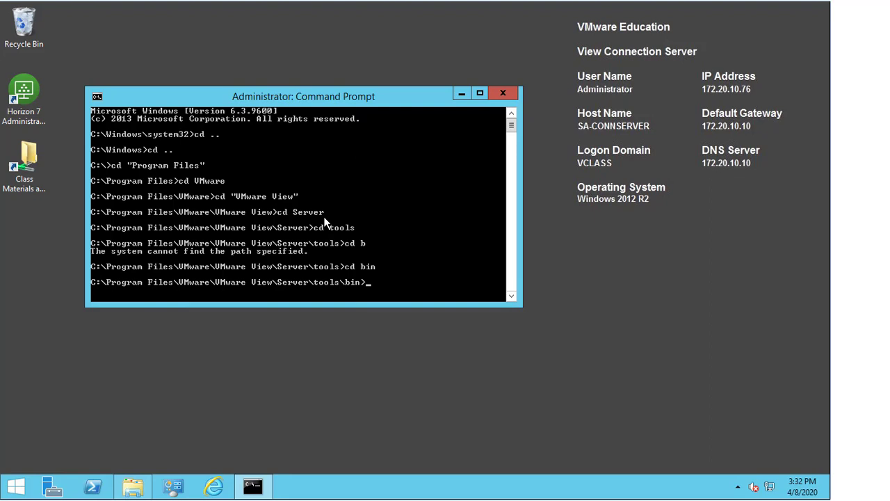
# Run vdmadmin -A -getDCT -outfile logs.zip -d LinkedClonePool -m LC-Pool-1 to collect the desktop machine's log bundle
pyautogui.write('vdmadmin')
pyautogui.write('-A -getDCT 0')
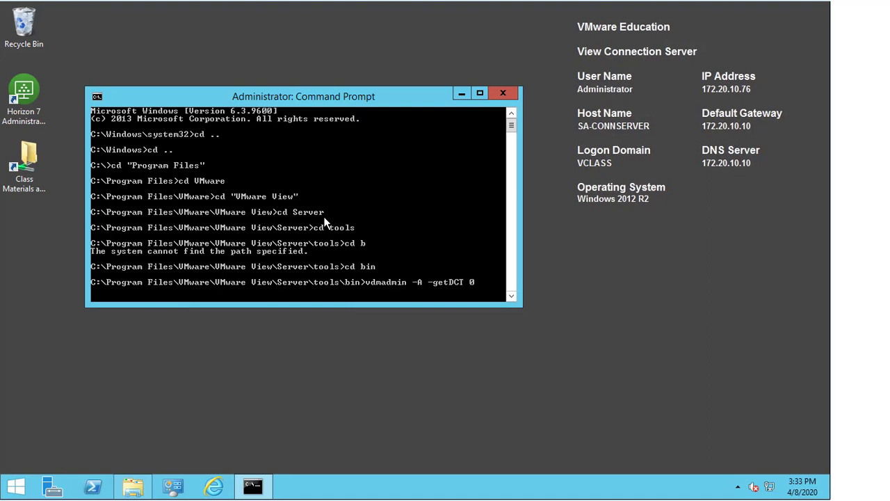
pyautogui.write('outfil')
pyautogui.press('BackSpace')
pyautogui.press('BackSpace')
pyautogui.press('BackSpace')
pyautogui.press('BackSpace')
pyautogui.press('BackSpace')
pyautogui.press('BackSpace')
pyautogui.press('BackSpace')
pyautogui.write('-outfile logs.zip -d')
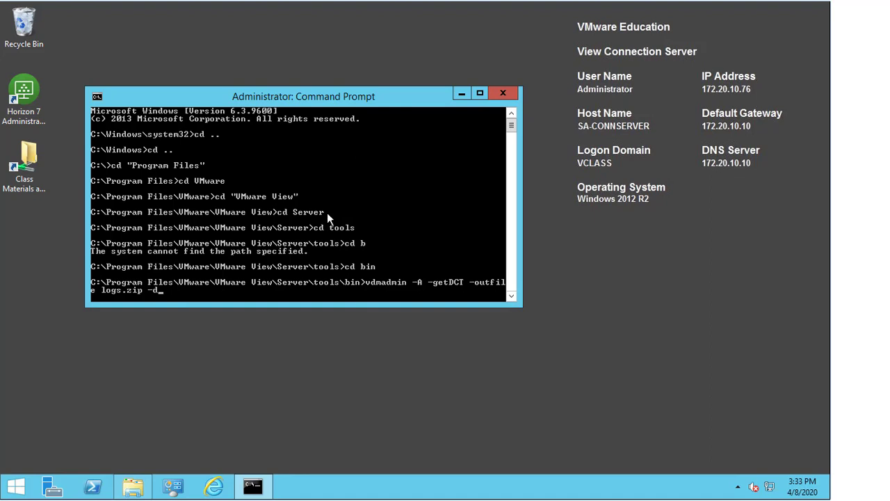
pyautogui.write(' LinkedClonePool -m LC')
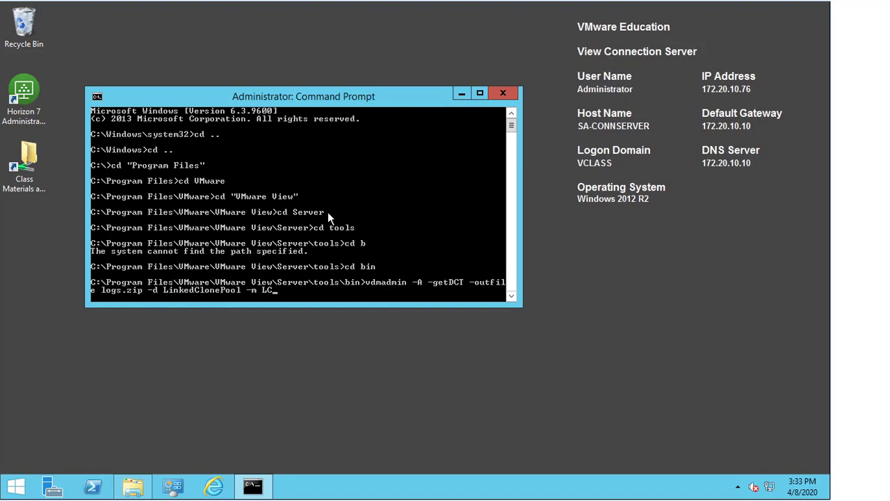
pyautogui.write('-Pool-1')
pyautogui.press('Return')
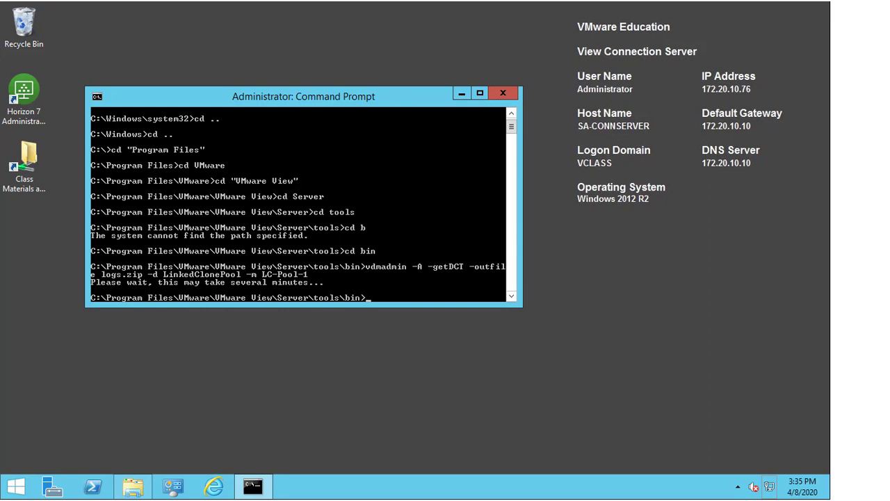
# Switch to File Explorer, check the full path of the bin folder and select logs.zip in it
pyautogui.click(127, 494)
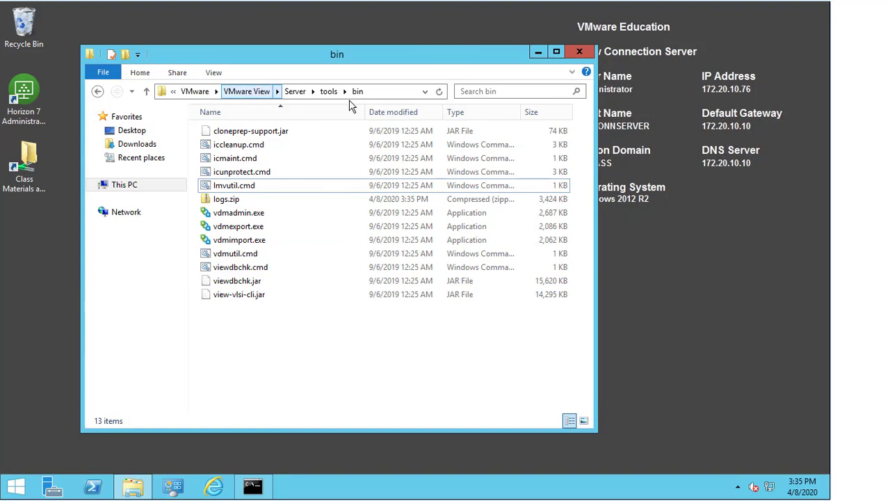
pyautogui.click(391, 97)
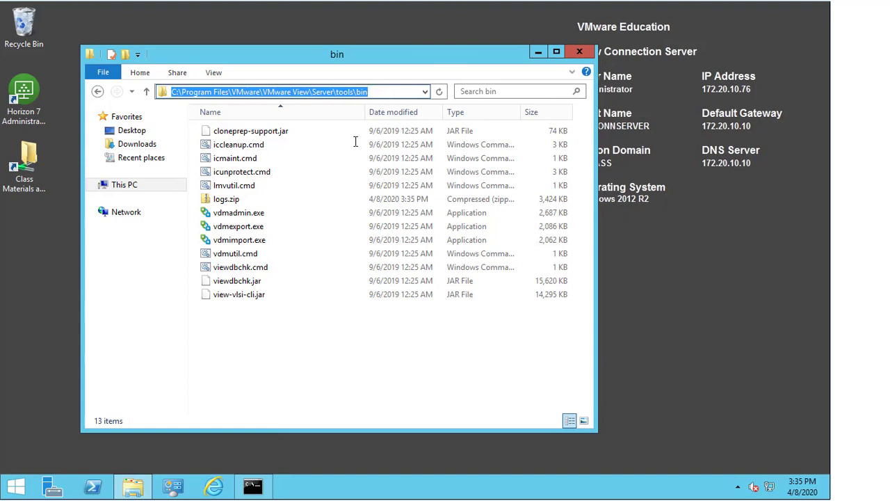
pyautogui.click(224, 202)
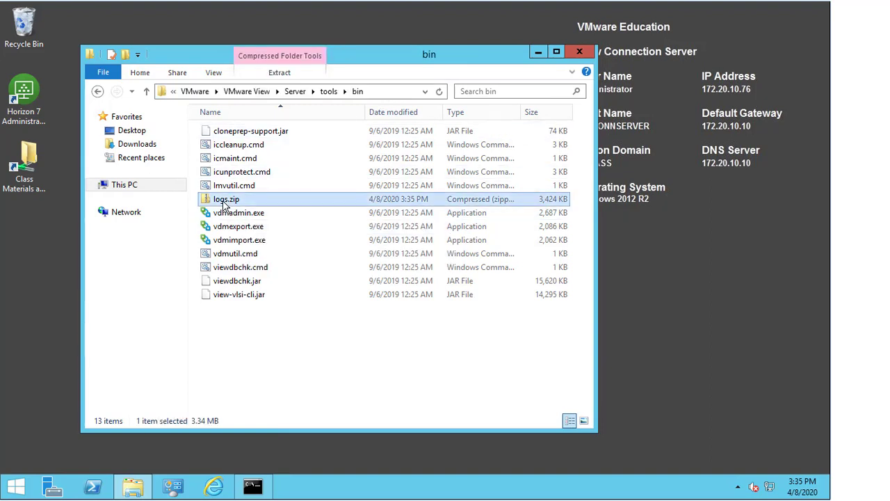